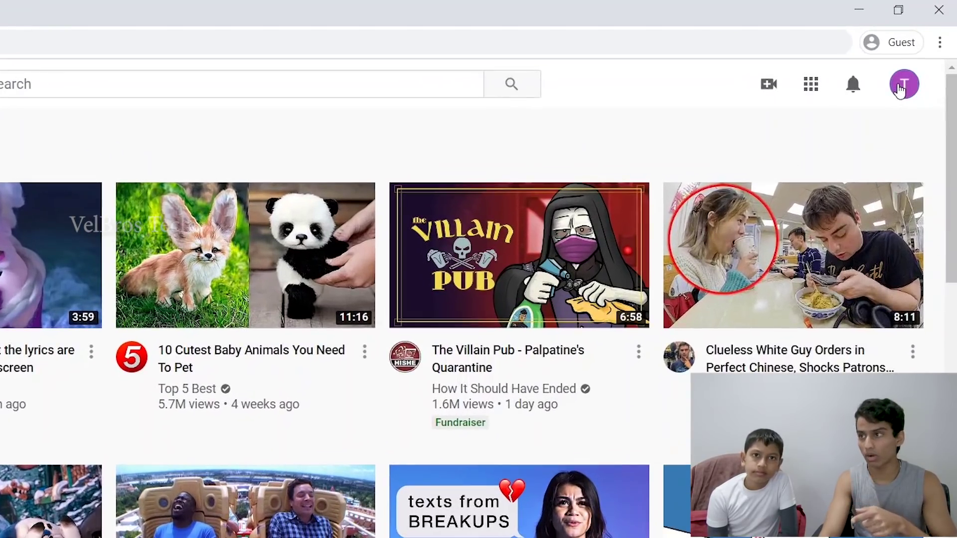
Begin creating a new channel from the account menu's Create a channel option
left_click(900, 89)
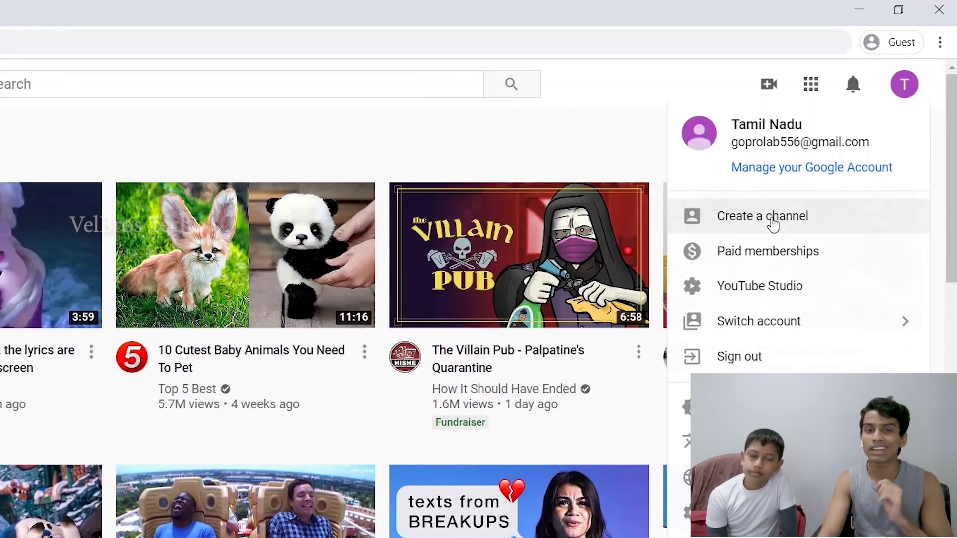
left_click(772, 219)
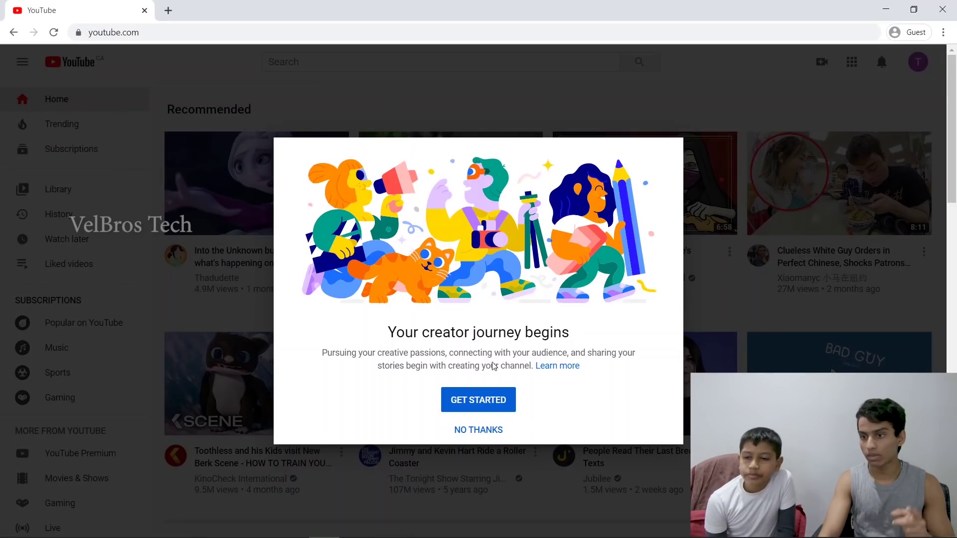
left_click(483, 398)
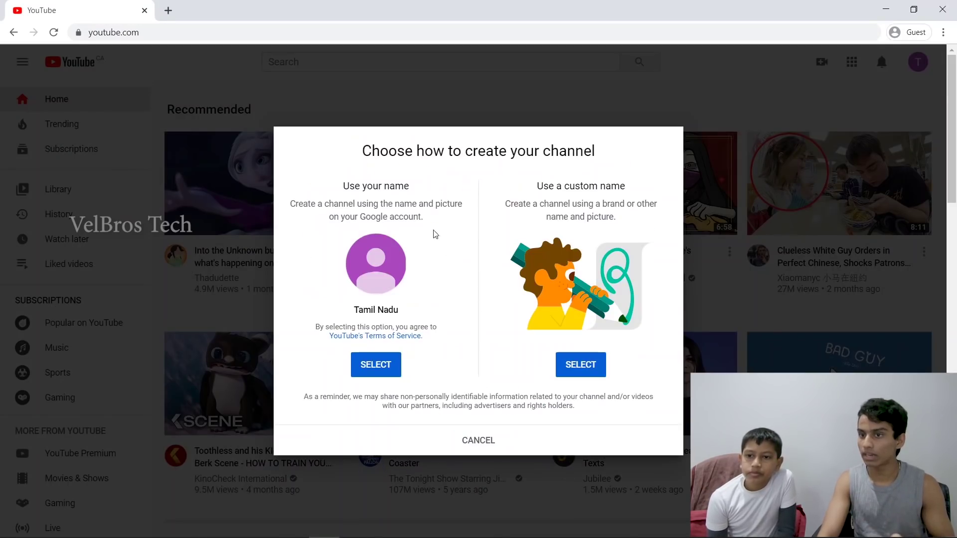
Choose Use your name so the channel is created under the account's own name
left_click_drag(342, 187, 413, 189)
left_click(398, 200)
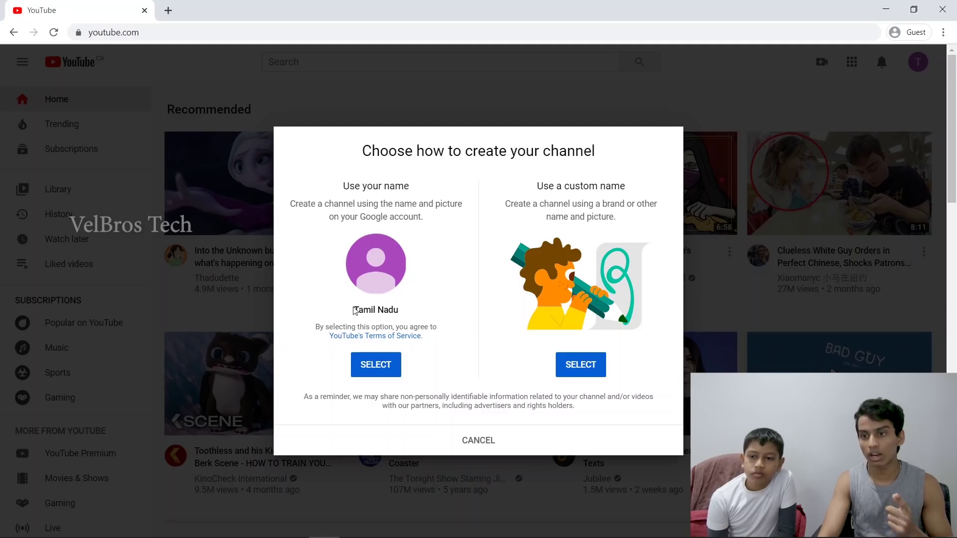
left_click_drag(354, 311, 397, 310)
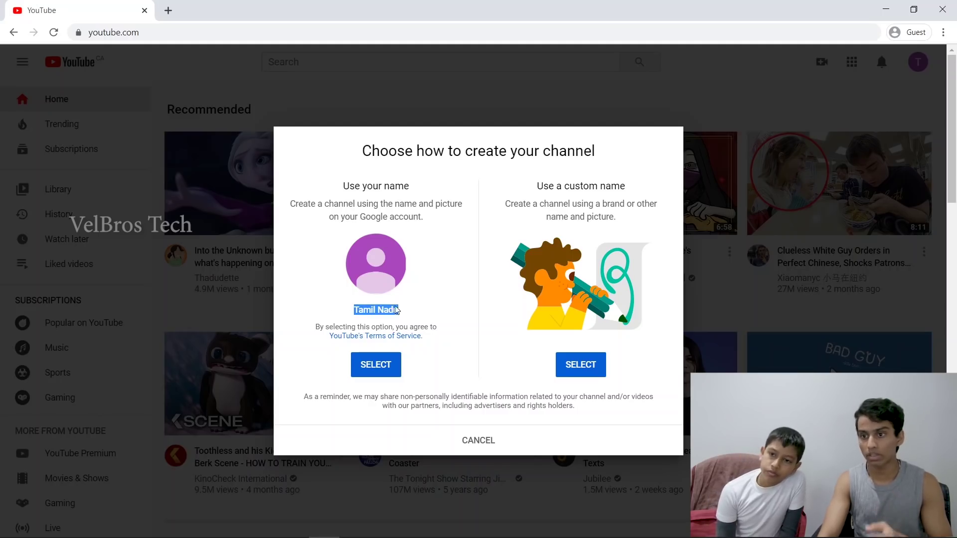
left_click(391, 308)
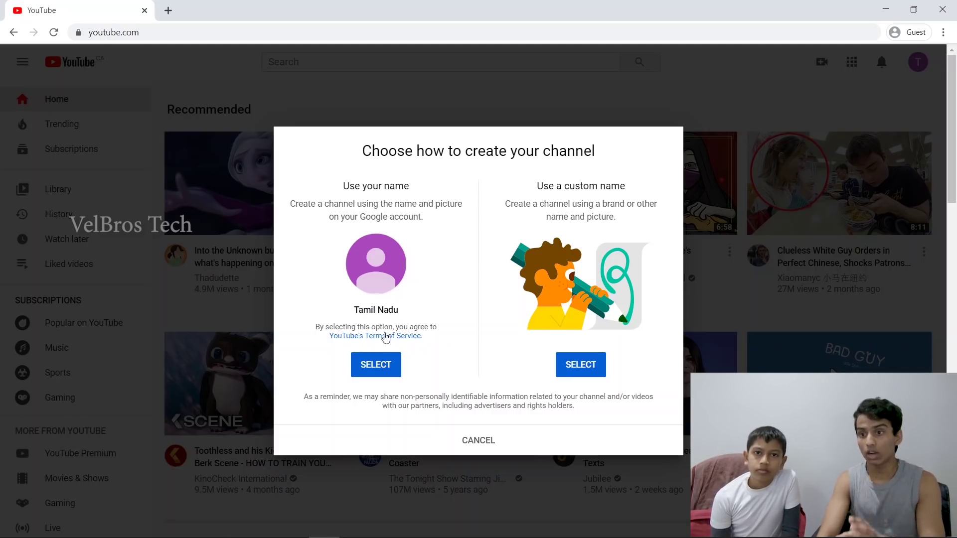
left_click(378, 364)
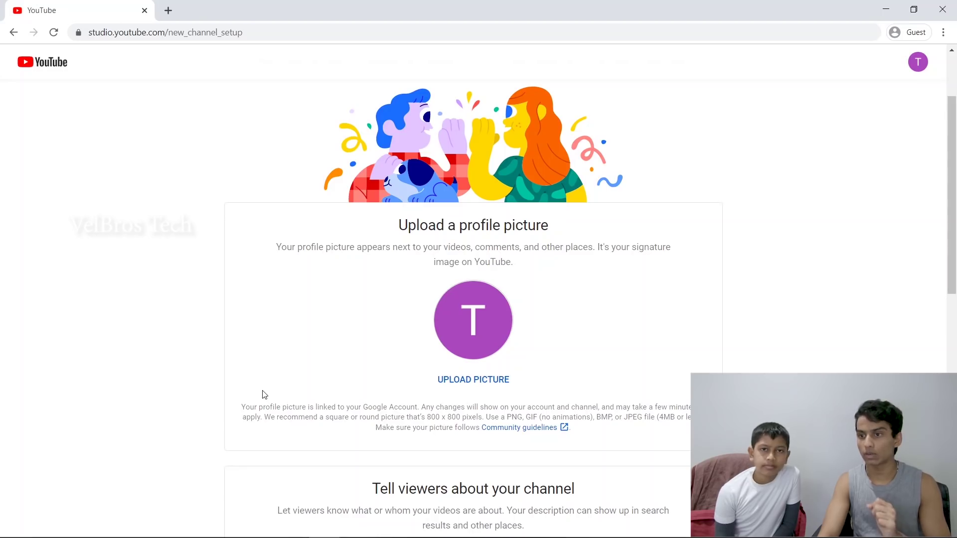
Leave the profile picture, description and links blank and choose Set Up Later
scroll(264, 395, "down", 2)
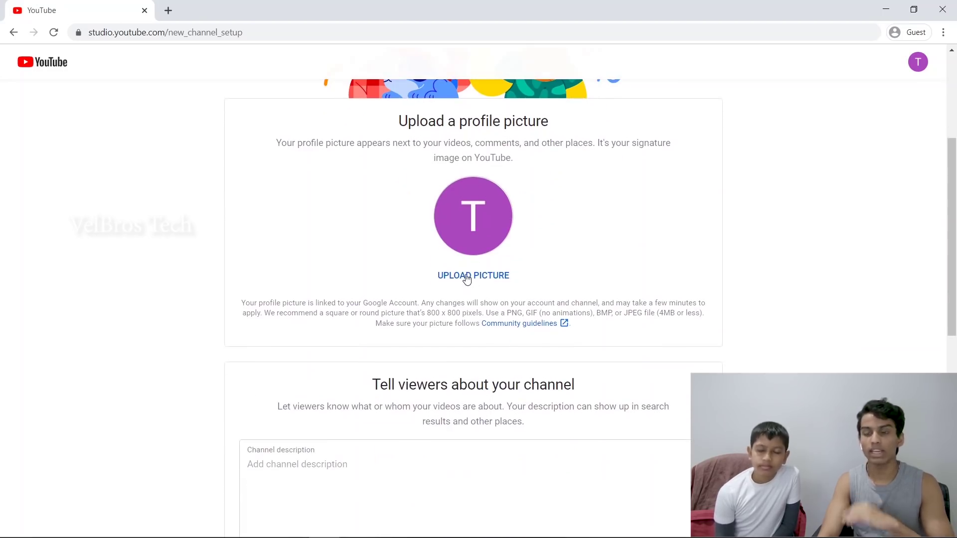
scroll(466, 279, "down", 2)
left_click(317, 367)
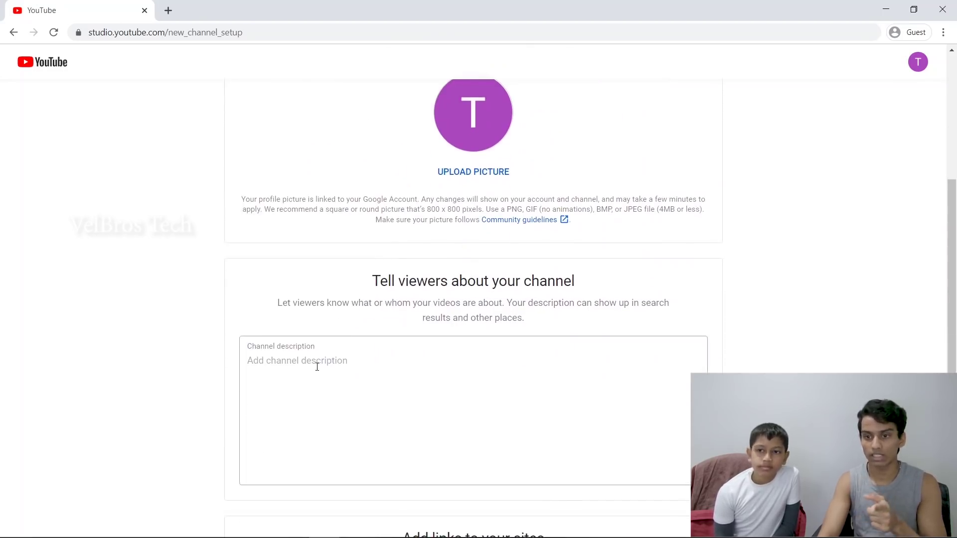
scroll(331, 376, "down", 4)
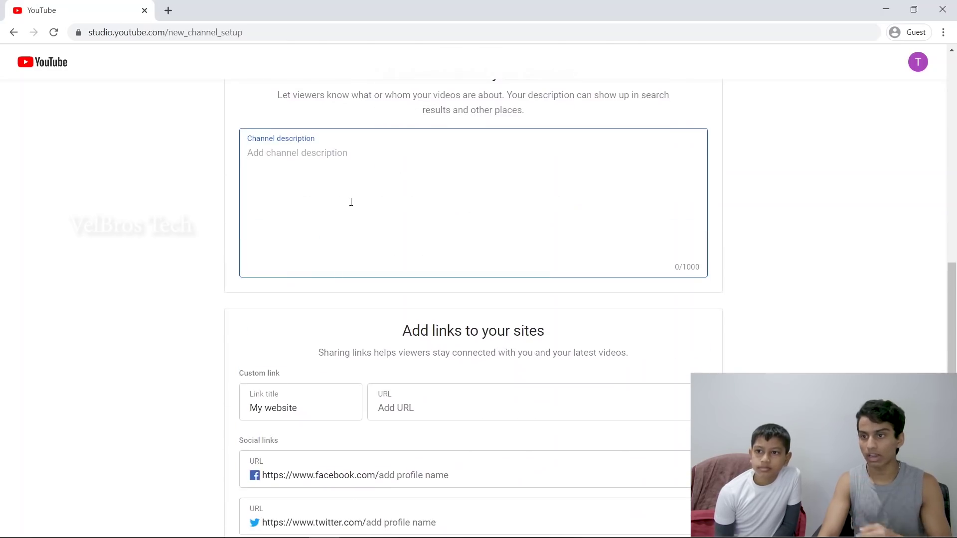
scroll(350, 203, "down", 2)
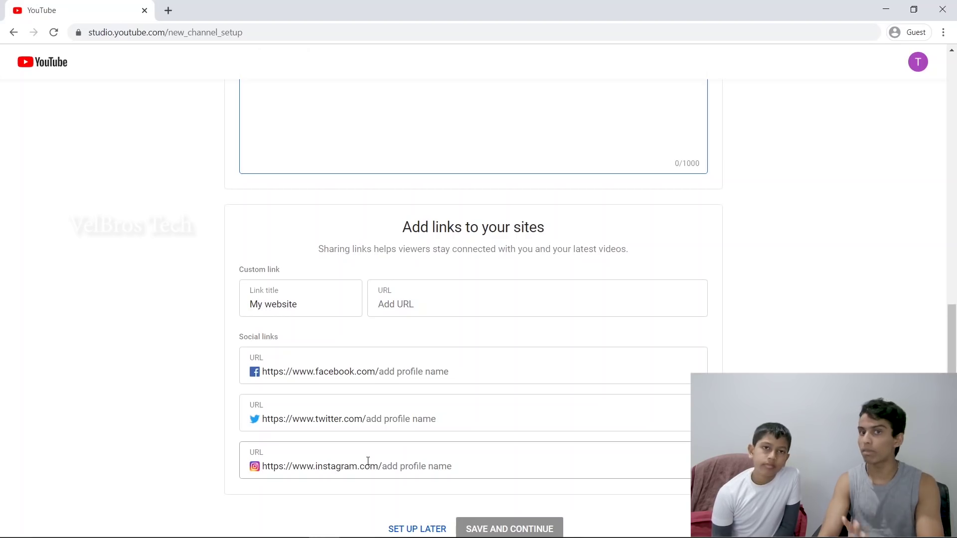
scroll(367, 459, "down", 2)
left_click(413, 474)
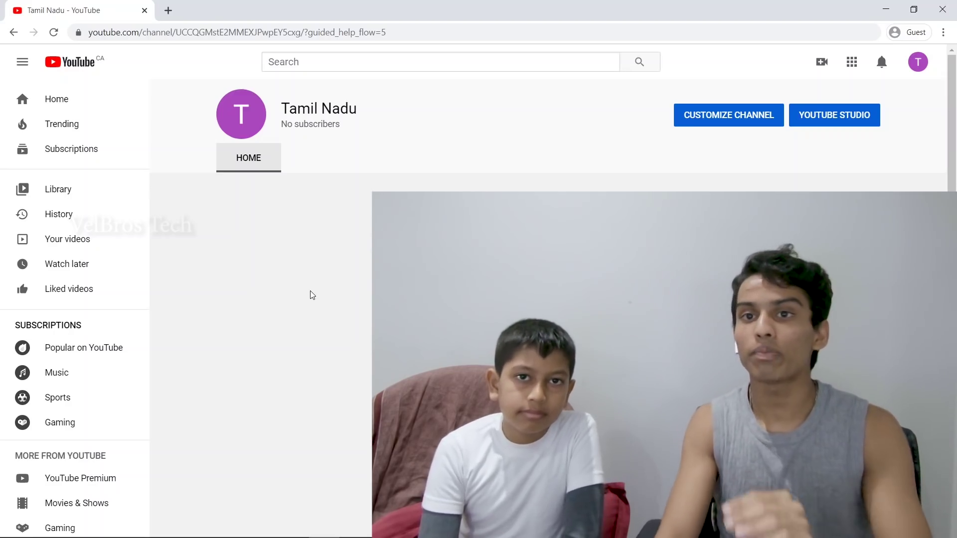
Select the new channel page's full web address in the address bar
left_click(442, 36)
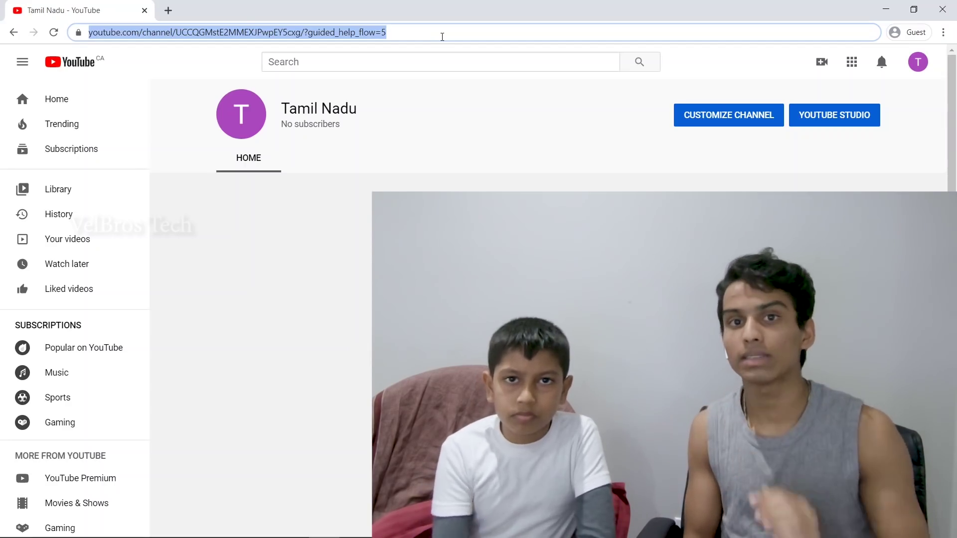
Go to YouTube Studio through the account menu
left_click(917, 62)
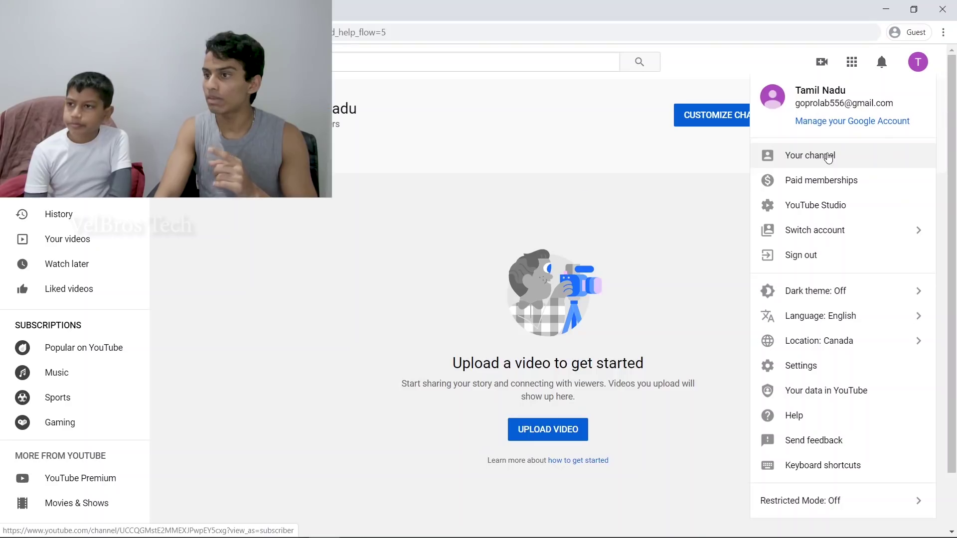
left_click(817, 208)
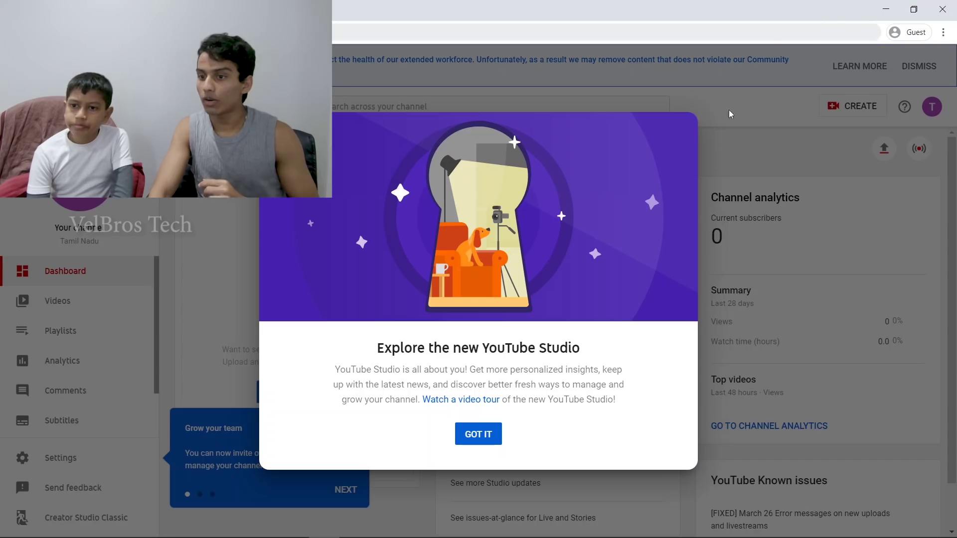
Dismiss the Explore the new YouTube Studio message and open Settings
left_click(473, 441)
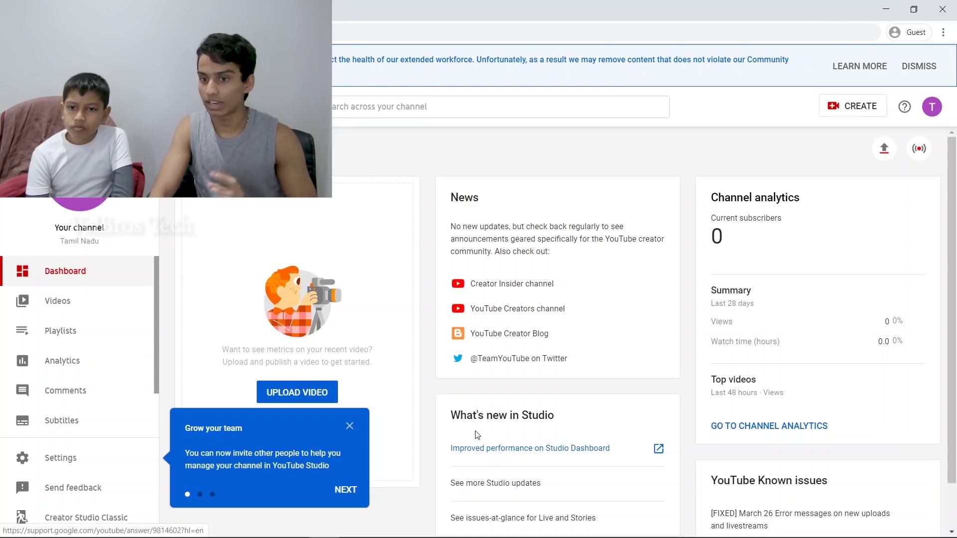
scroll(475, 434, "down", 1)
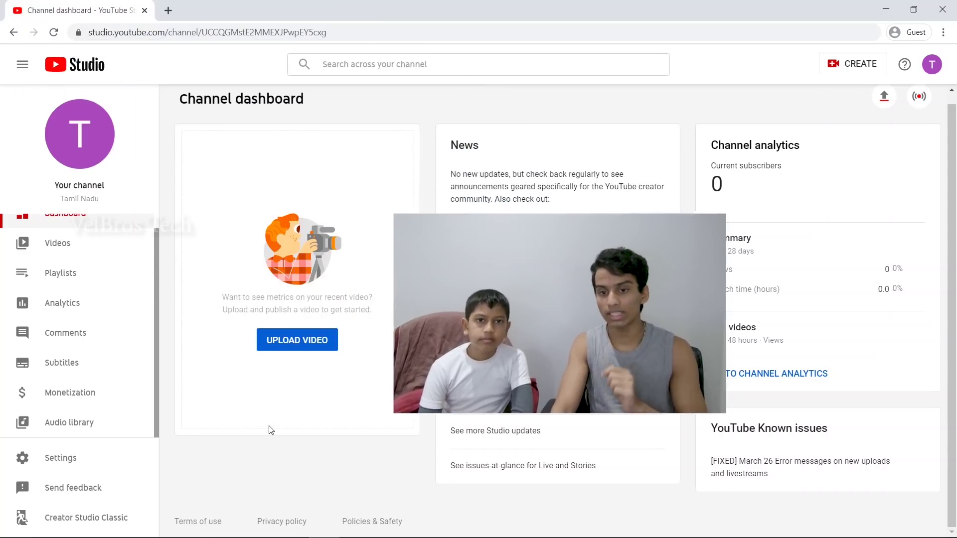
left_click(118, 461)
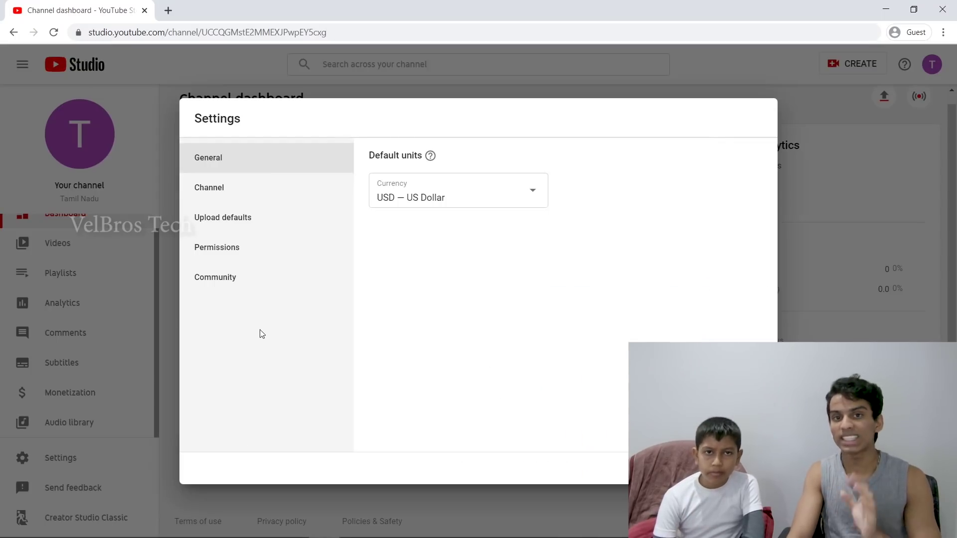
Set the Upload defaults advanced comment visibility to 'Hold all comments for review'
left_click(267, 225)
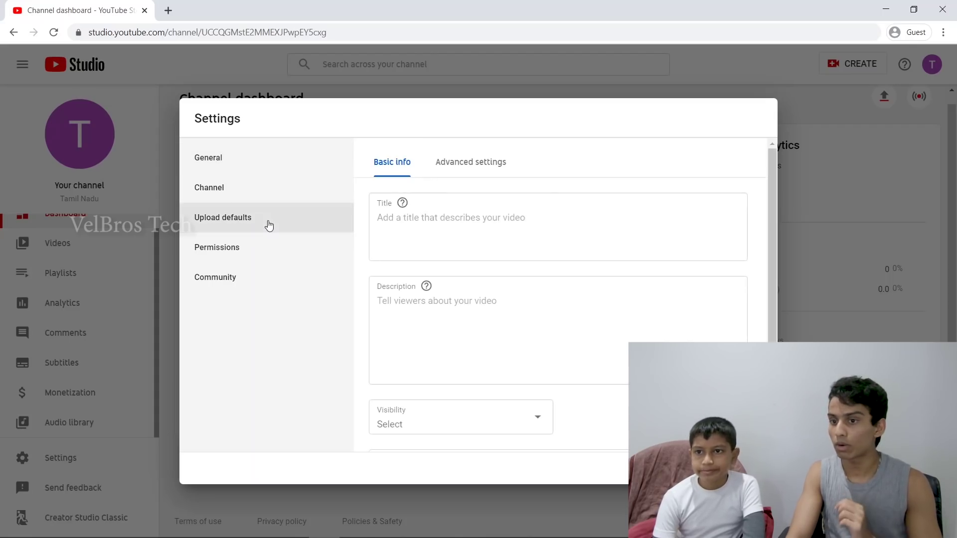
scroll(467, 216, "down", 2)
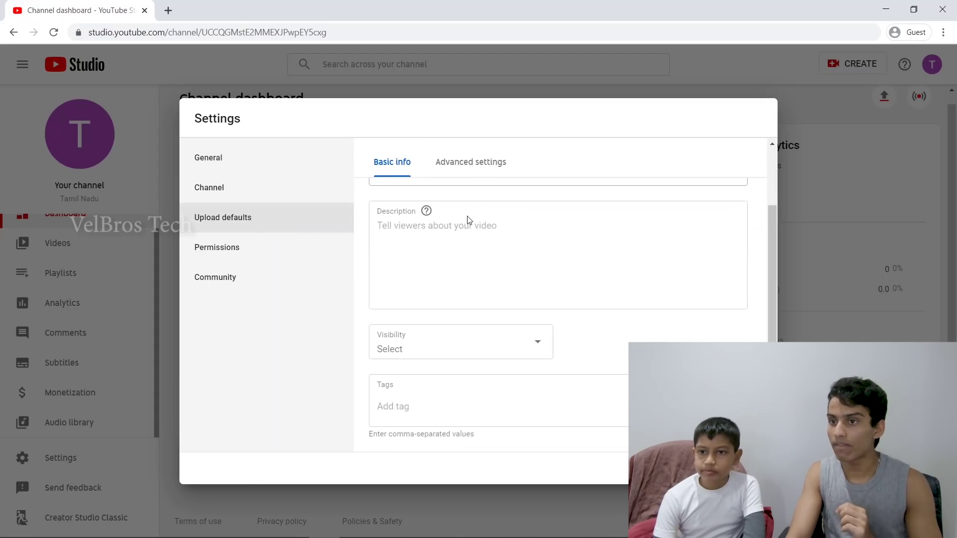
left_click(462, 165)
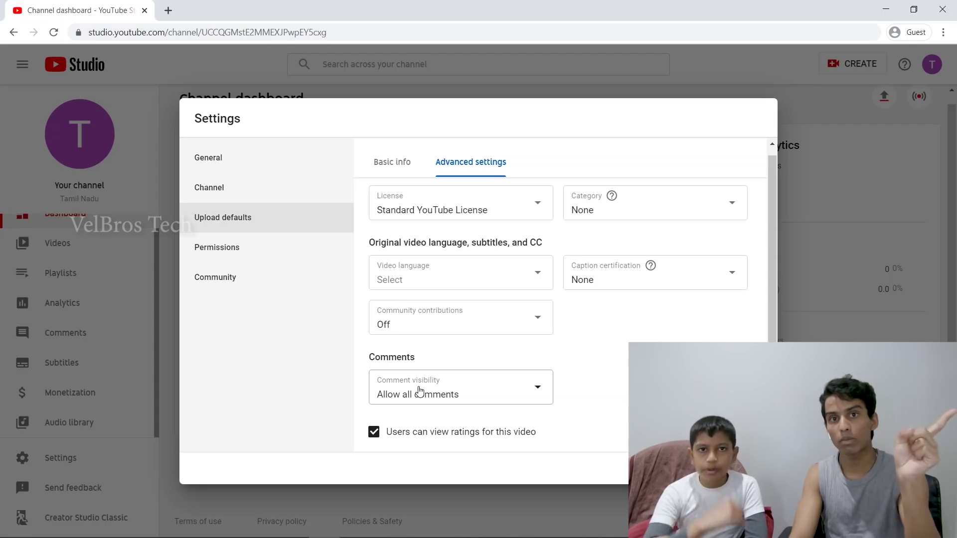
left_click(519, 389)
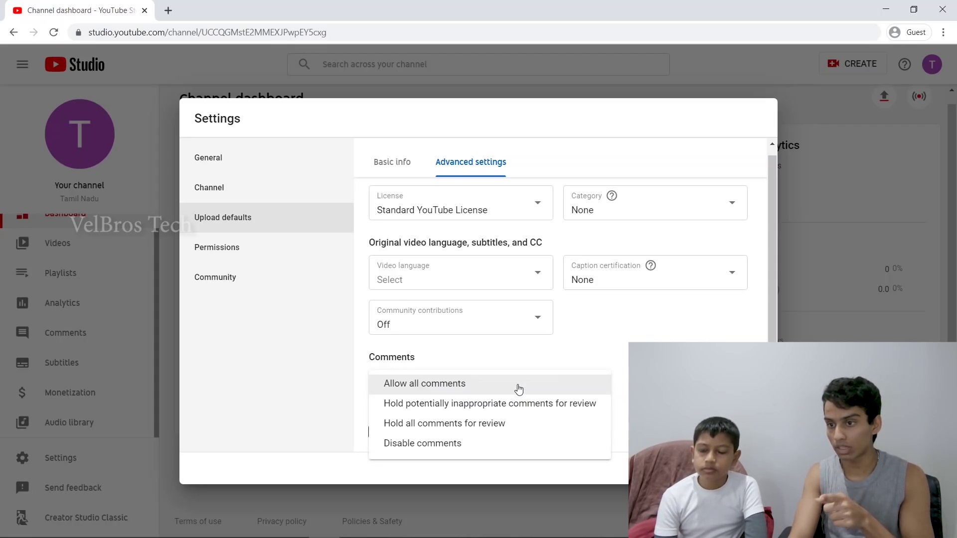
left_click(420, 425)
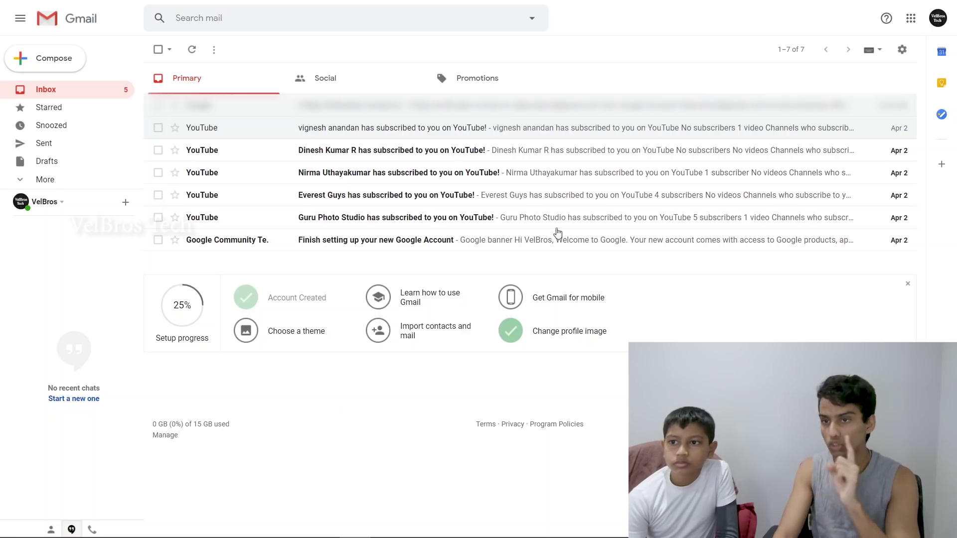
Unsubscribe from new-subscriber emails via the link in one Gmail notification
left_click(369, 180)
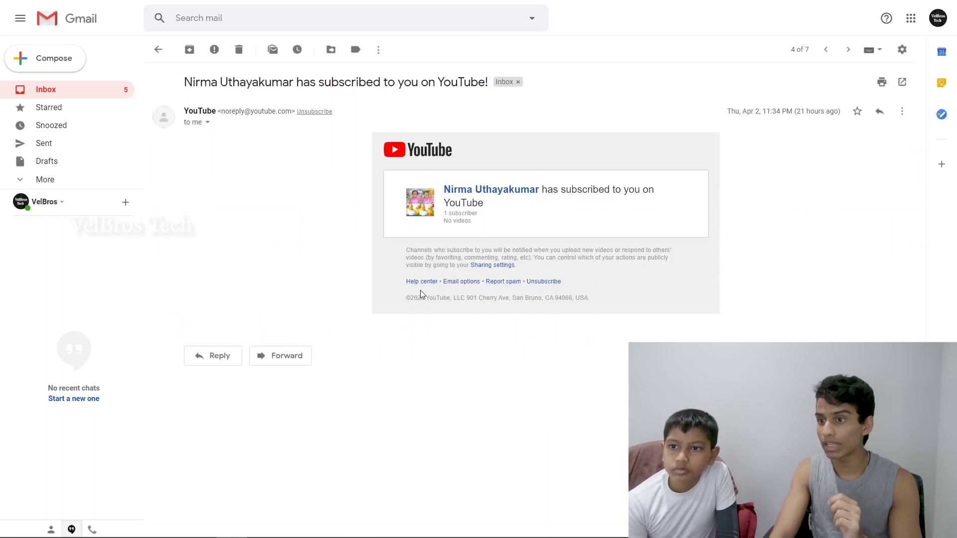
left_click(543, 284)
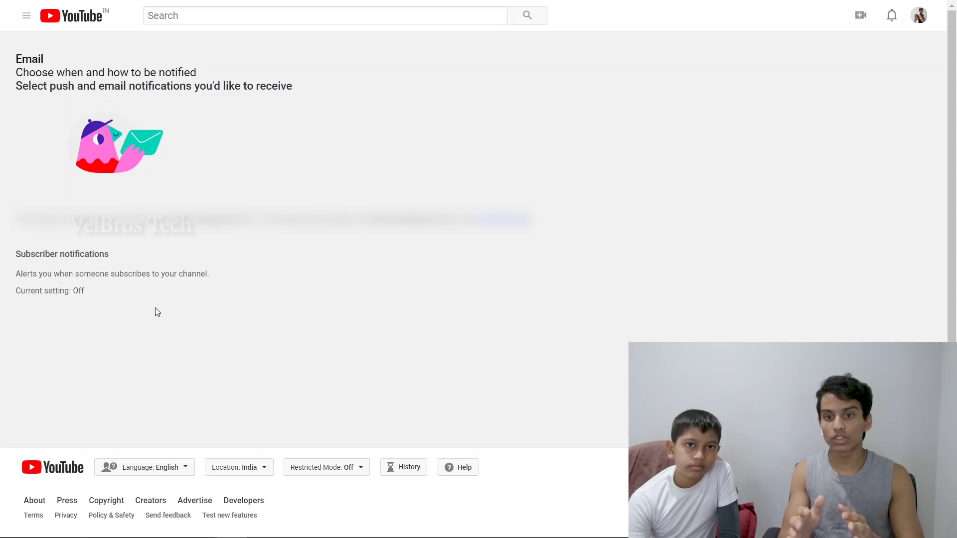
Verify Subscriber notifications reads 'Current setting: Off'
left_click_drag(17, 290, 94, 290)
left_click(91, 293)
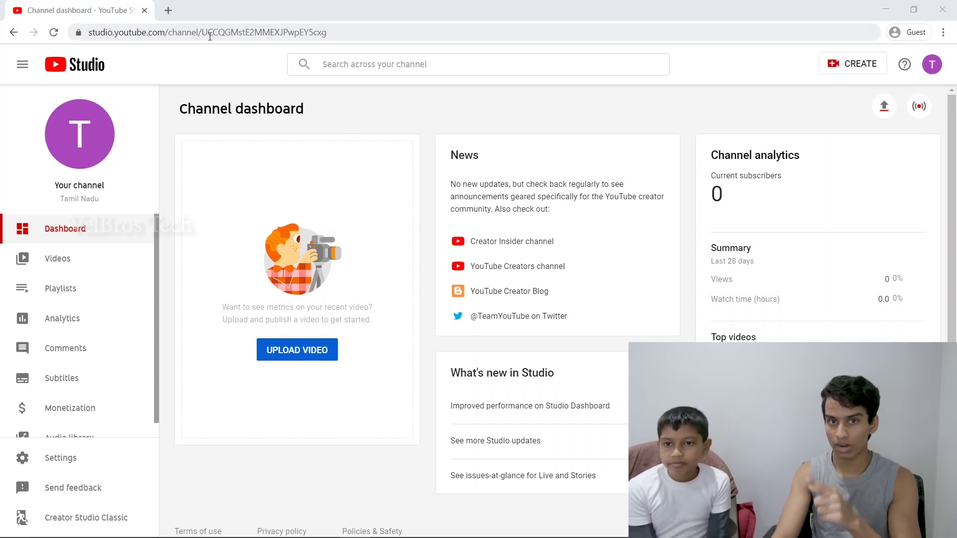
Upload the Final Video file from the dashboard's Upload Video button
left_click(297, 350)
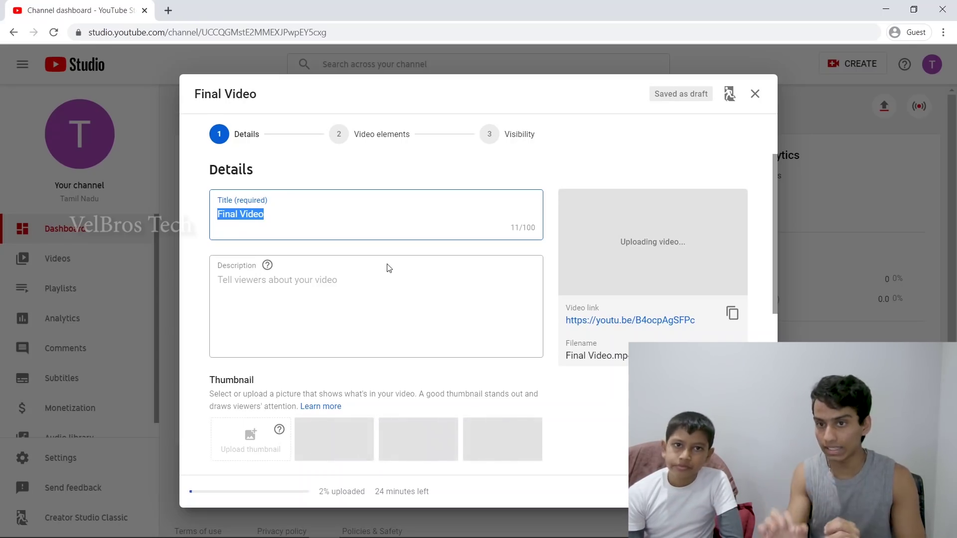
Keep the title 'Final Video' with an empty description and go to the Visibility step
left_click(389, 215)
triple_click(440, 209)
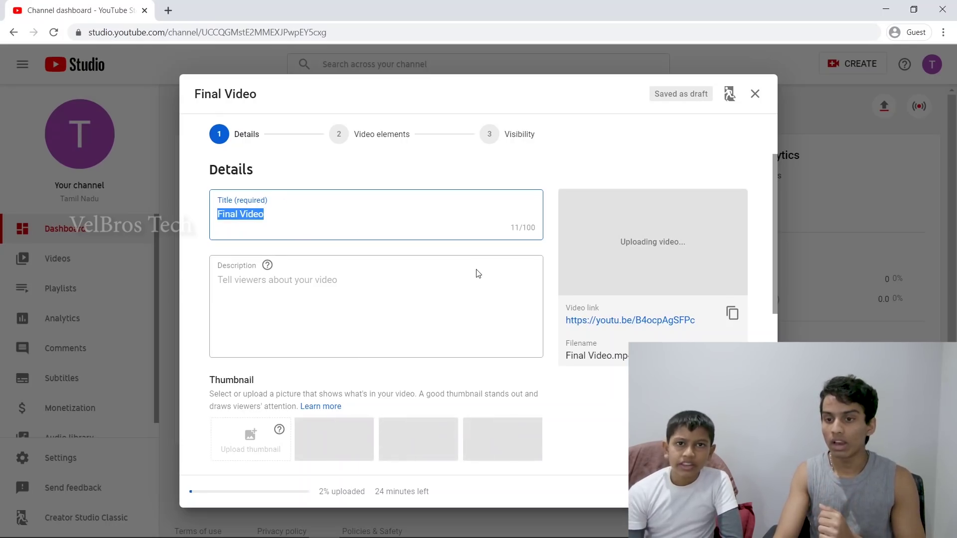
scroll(478, 274, "down", 5)
scroll(477, 274, "up", 4)
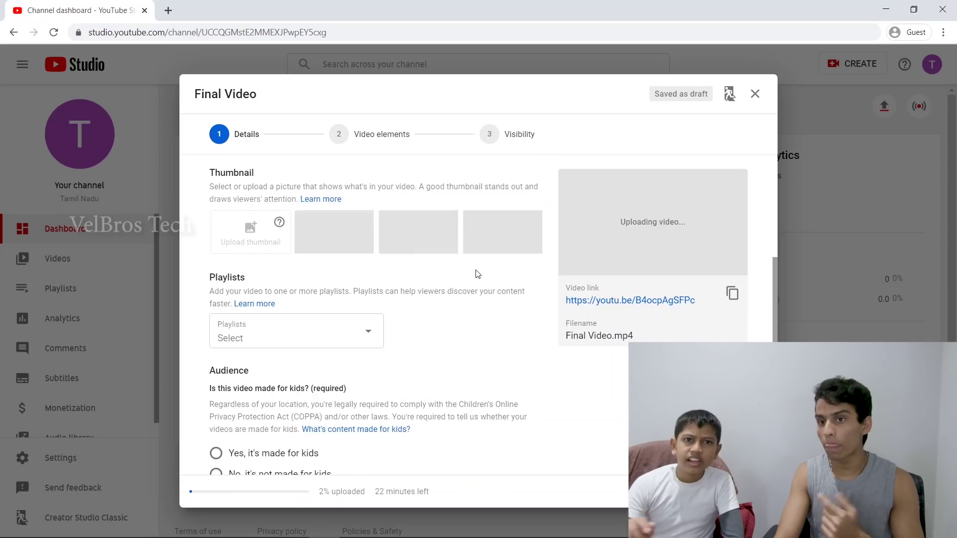
left_click(349, 186)
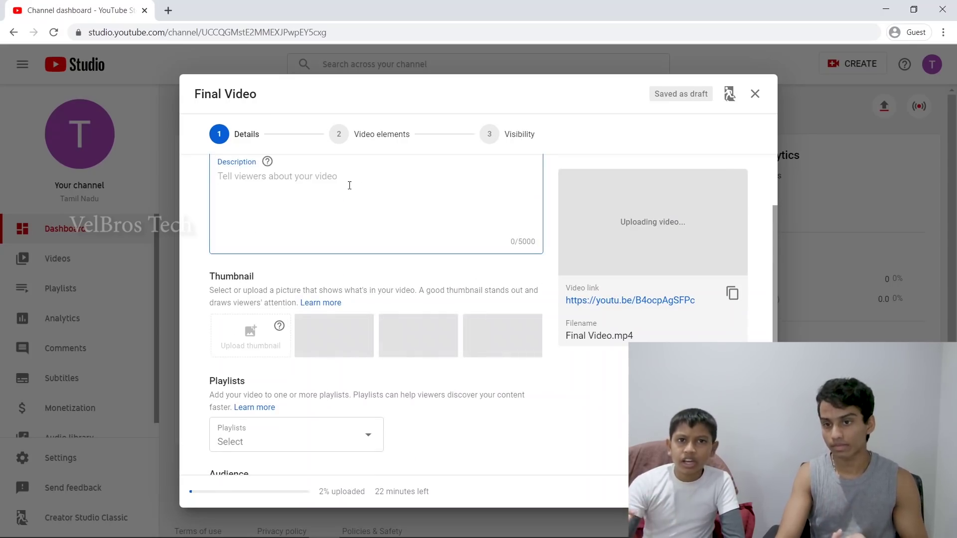
left_click(344, 338)
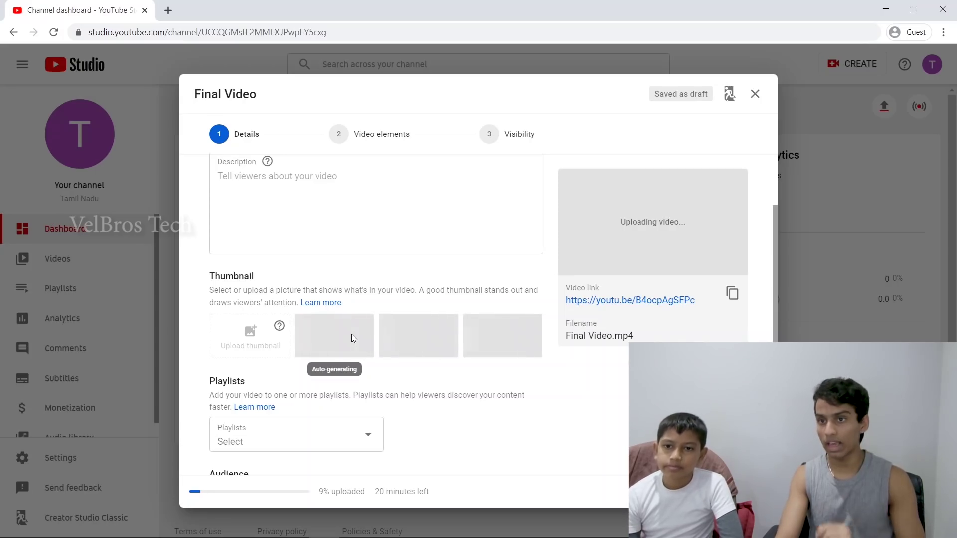
scroll(352, 334, "up", 2)
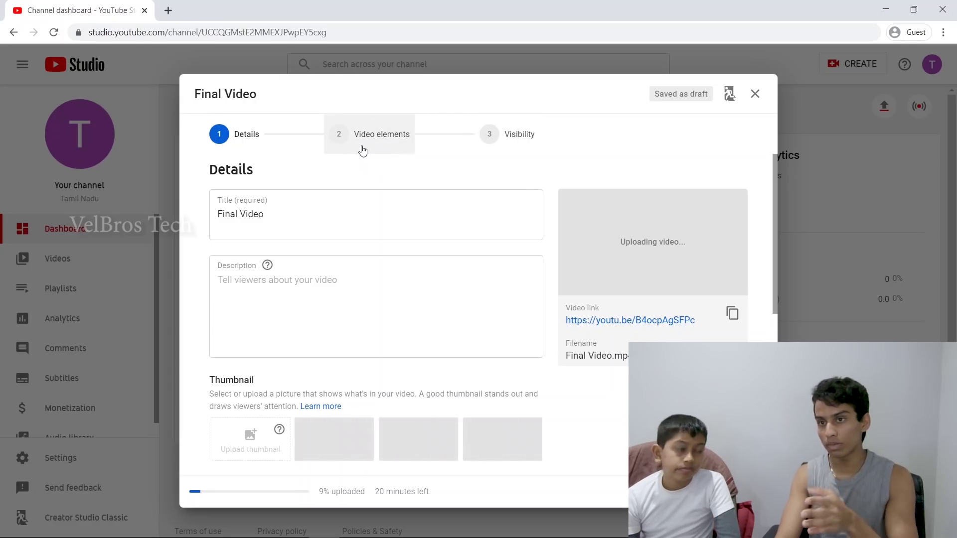
left_click(512, 146)
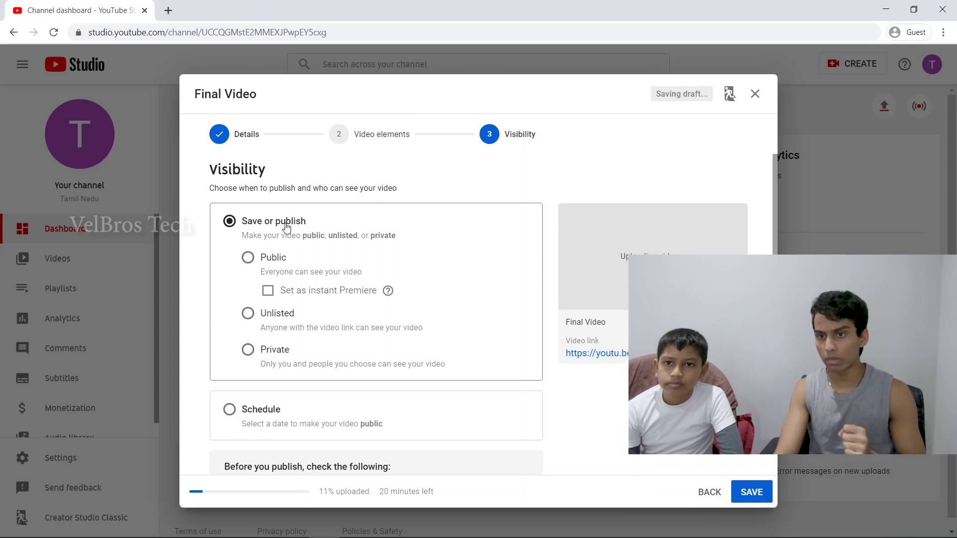
Choose Public, then Schedule for the default Apr 4, 2020, 12:00 AM release slot
left_click(249, 259)
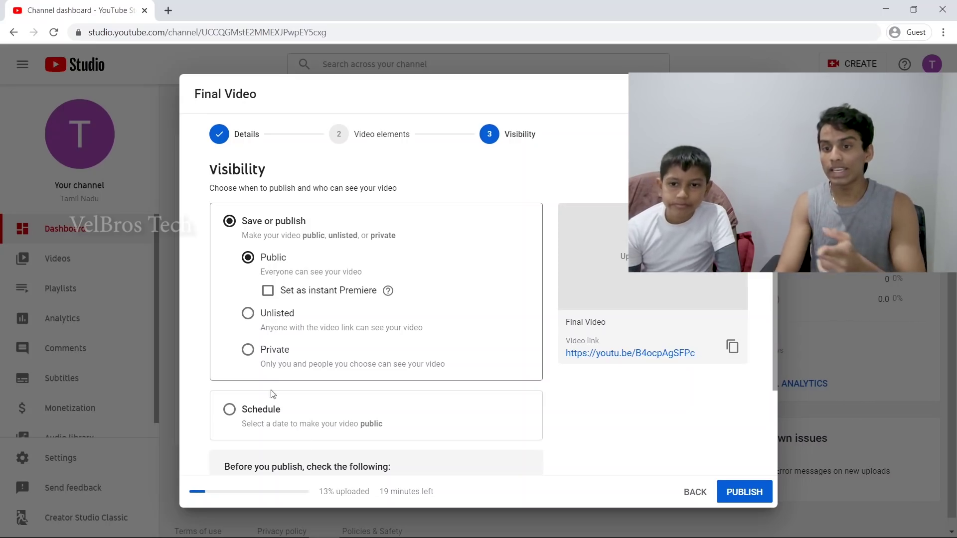
left_click(254, 410)
scroll(306, 330, "down", 1)
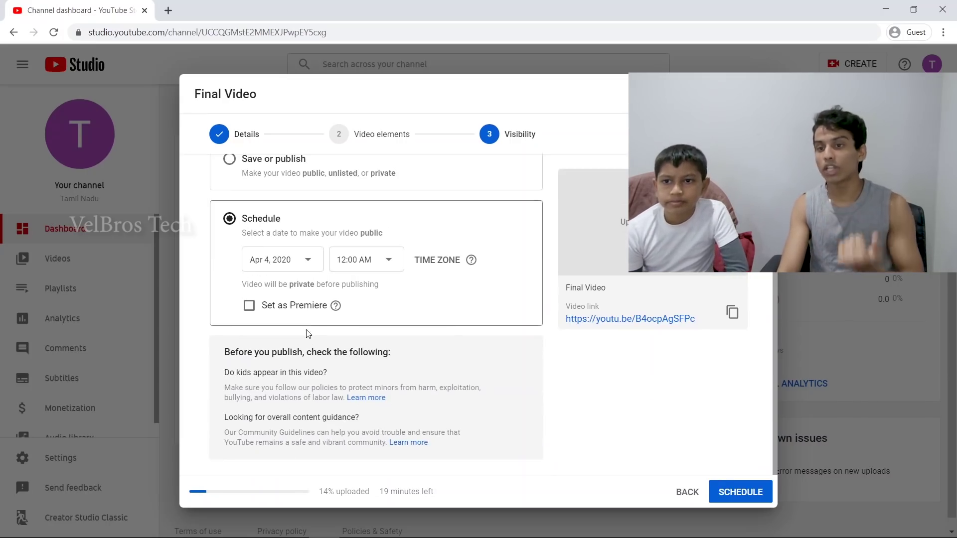